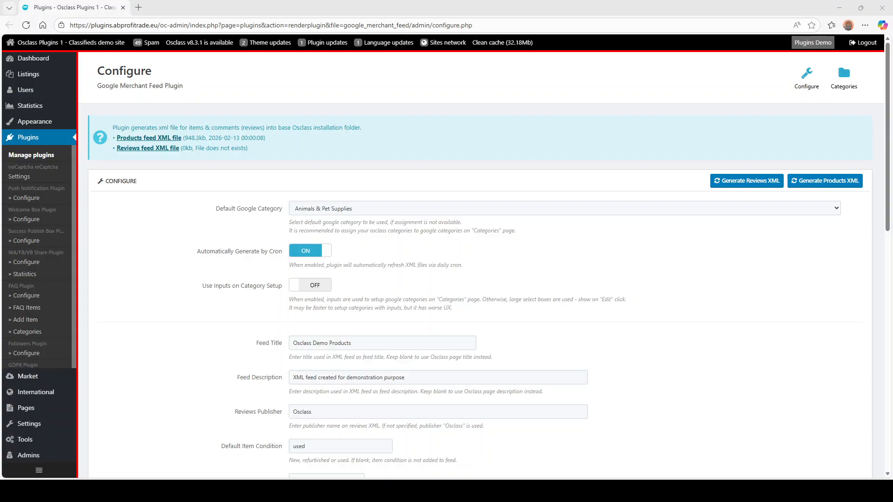
- Examine the default Google category choices and the cron and category setup options of the Google Merchant Feed plugin
click(380, 210)
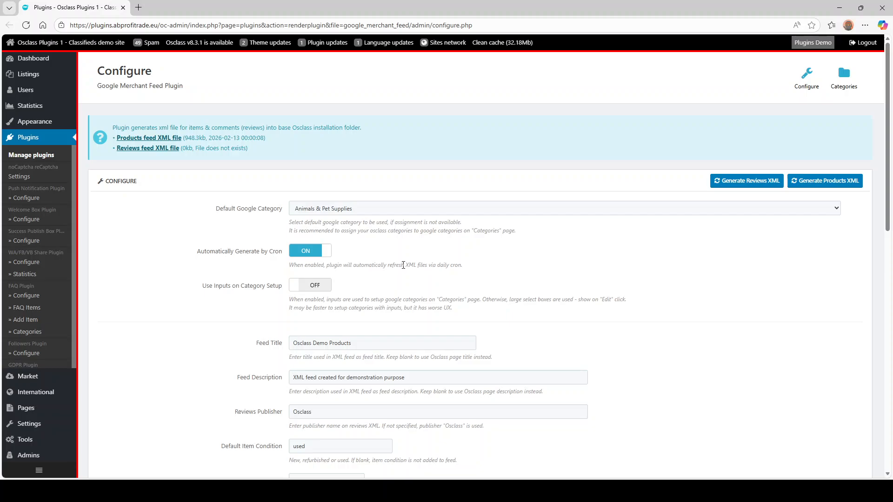
scroll(197, 260, down, 2)
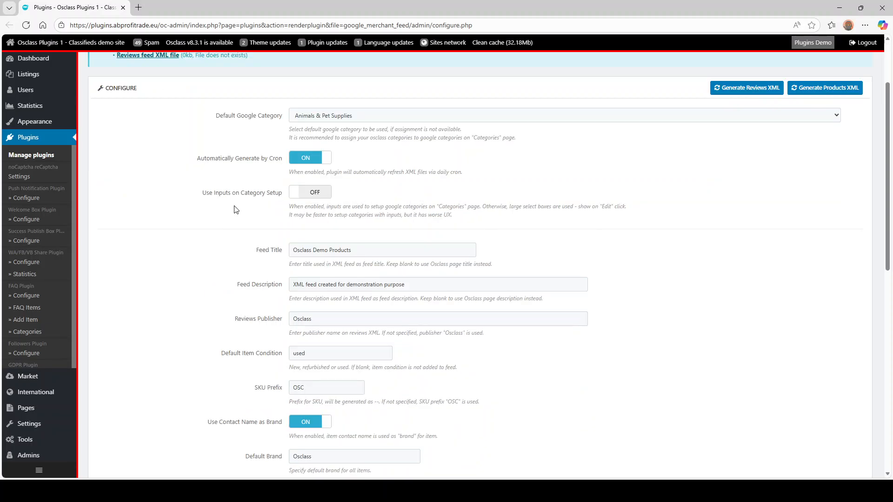
scroll(623, 200, up, 2)
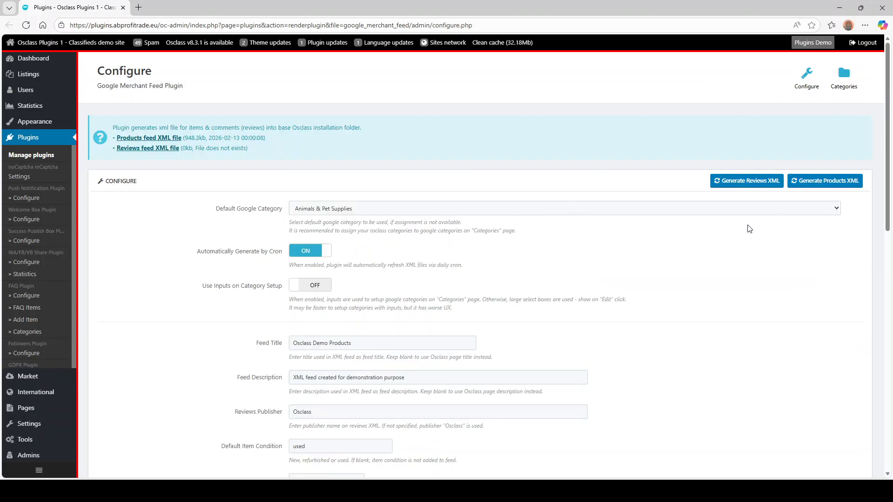
click(426, 213)
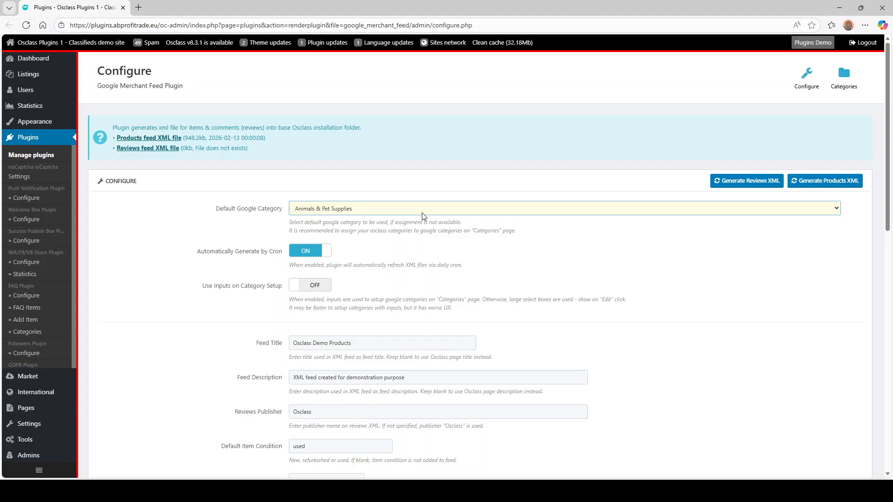
click(323, 193)
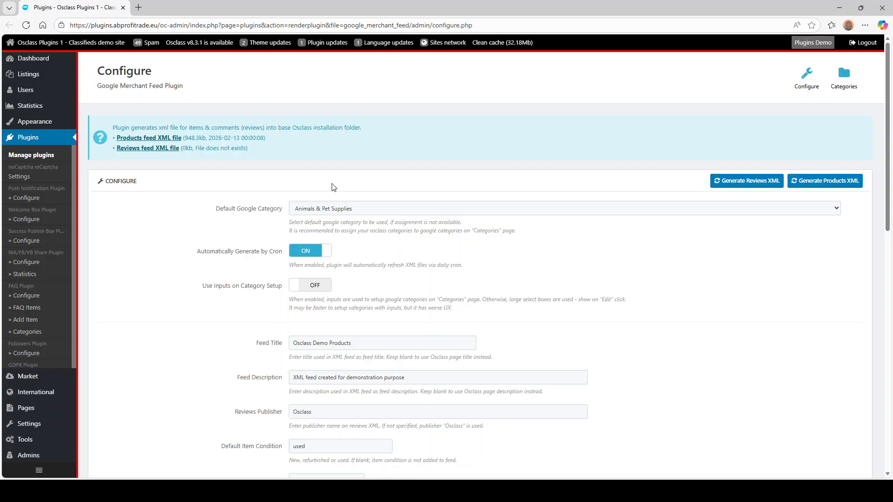
click(361, 206)
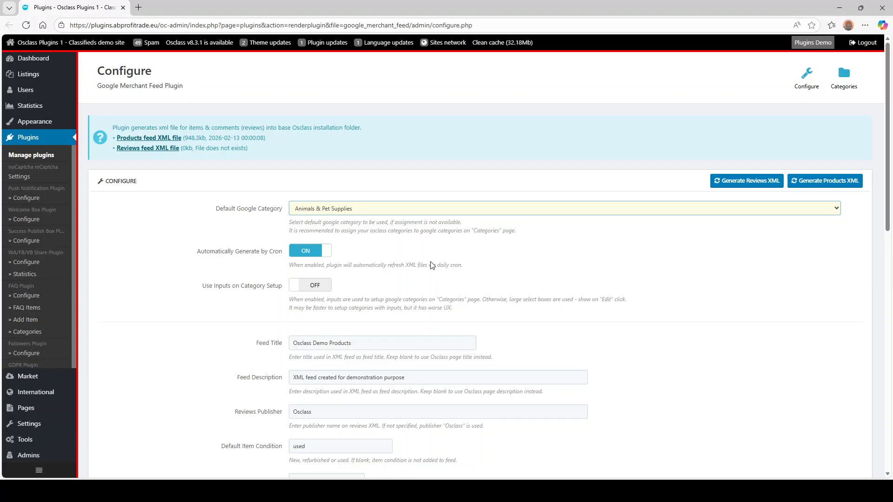
click(354, 181)
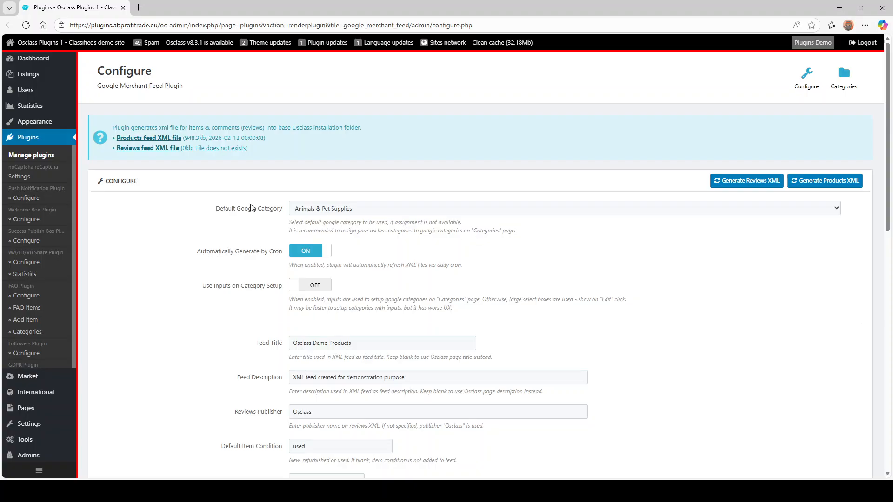
- Examine the feed title, feed description and reviews publisher settings of the merchant feed
scroll(256, 207, down, 2)
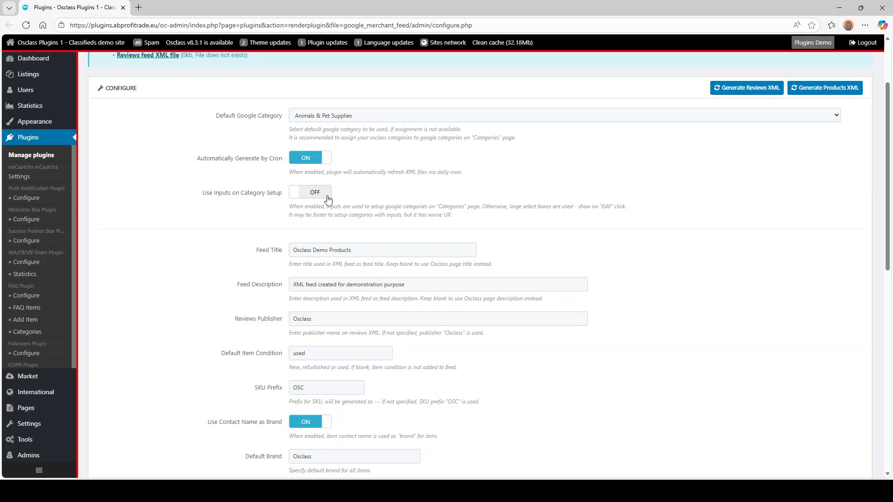
scroll(196, 230, down, 2)
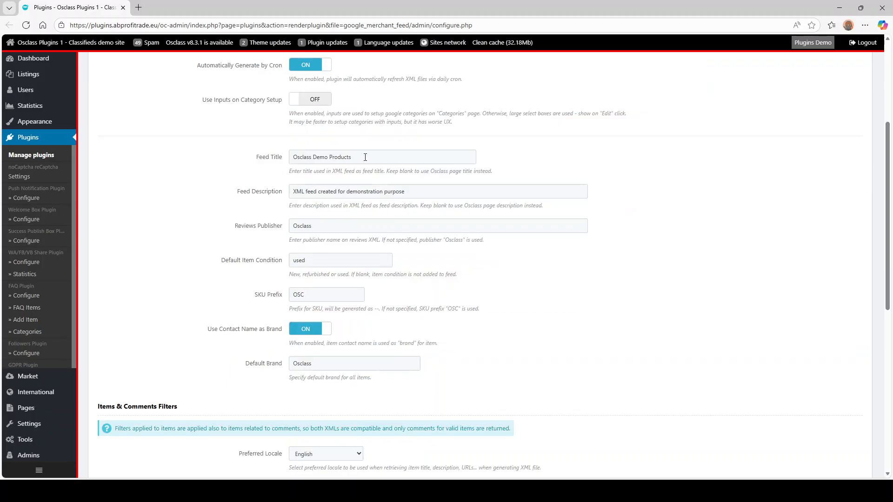
drag(364, 157, 286, 162)
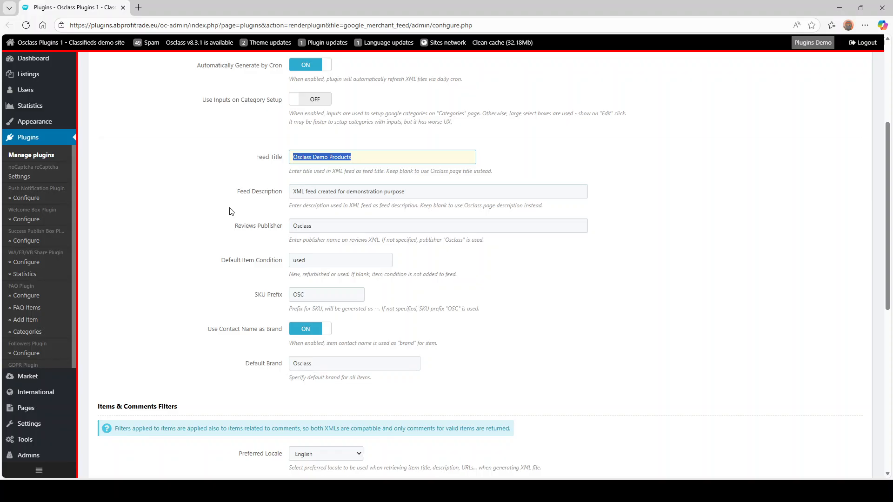
click(239, 191)
drag(295, 191, 441, 189)
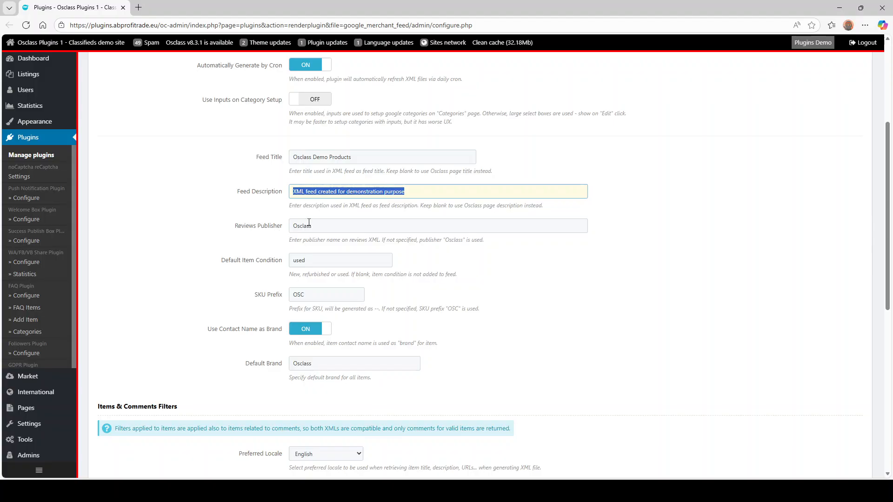
click(329, 225)
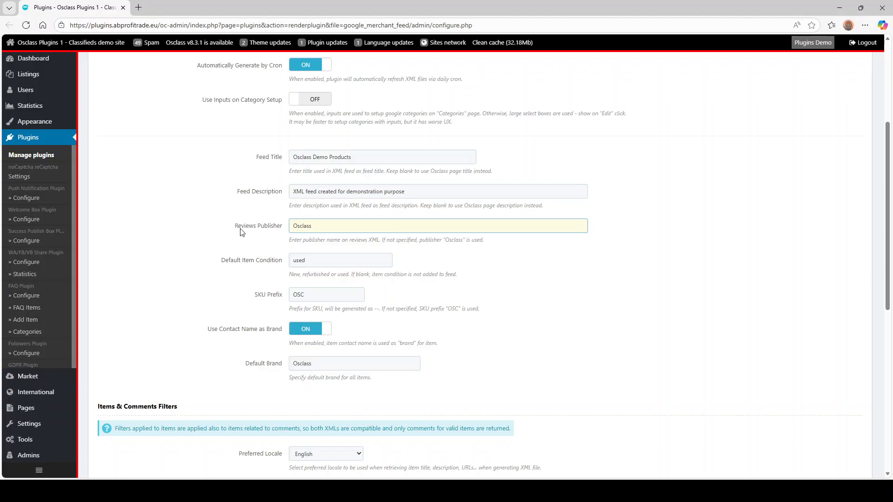
double_click(320, 225)
scroll(217, 246, down, 2)
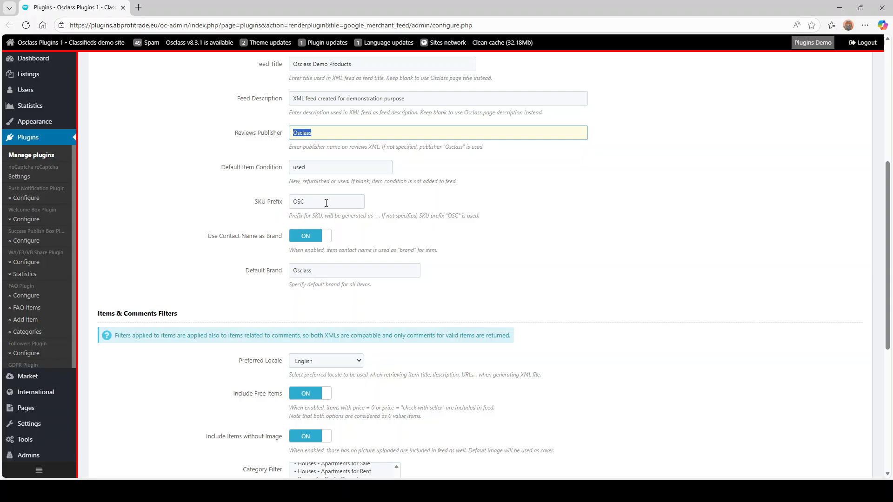
- Examine the SKU prefix, the contact-name-as-brand option and the default brand settings
click(304, 201)
drag(304, 201, 286, 202)
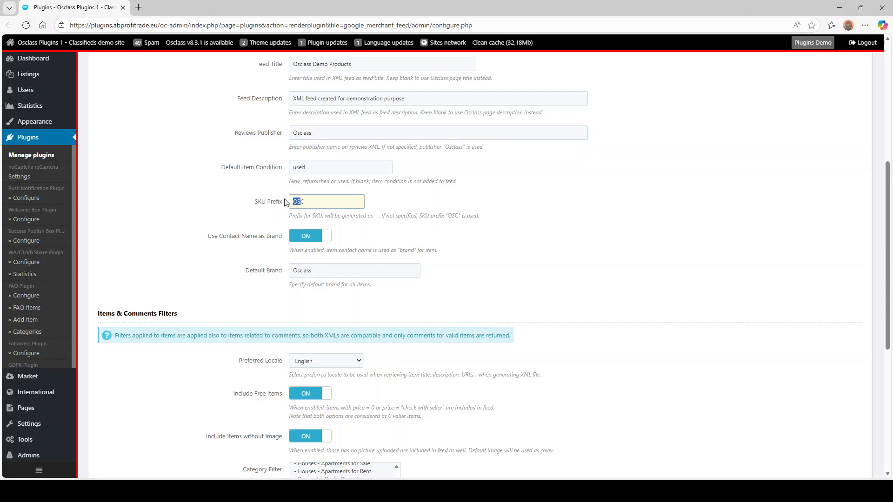
click(319, 201)
key(Tab)
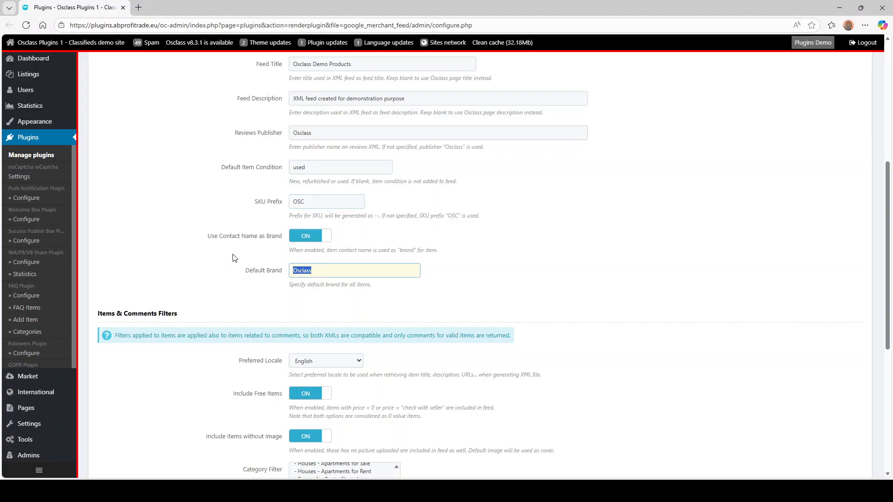
click(234, 258)
double_click(324, 267)
scroll(195, 195, down, 2)
scroll(209, 201, down, 2)
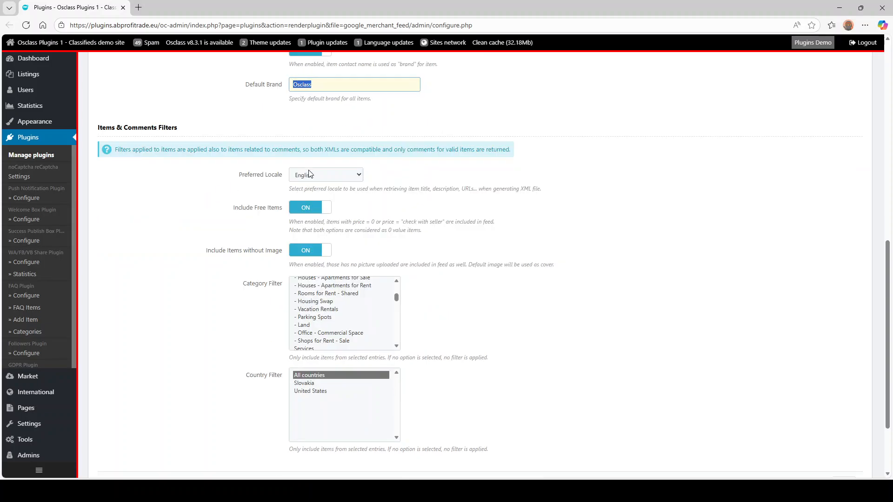
- Check the preferred locale choices, and try switching Include Free Items off and back on
click(342, 177)
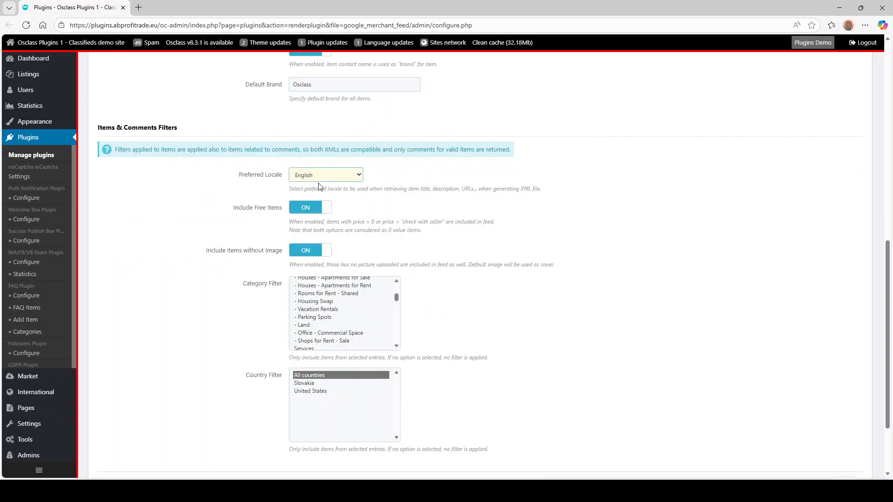
click(324, 209)
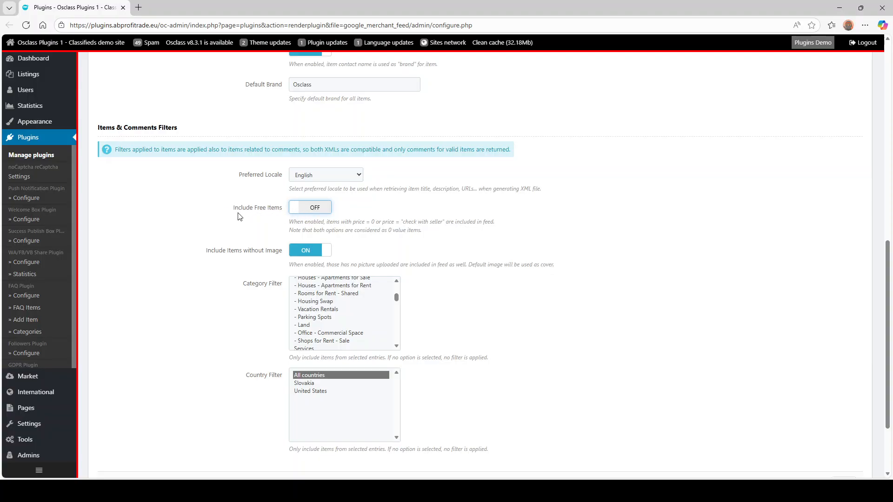
scroll(199, 214, down, 2)
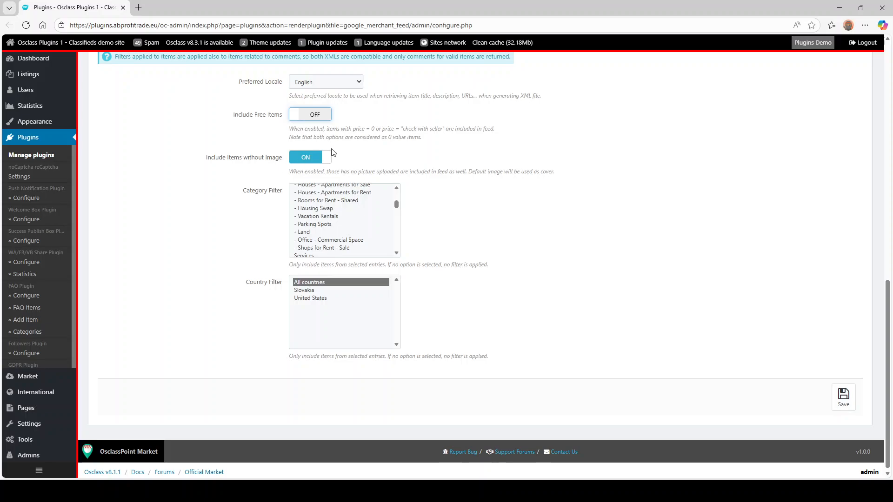
click(319, 121)
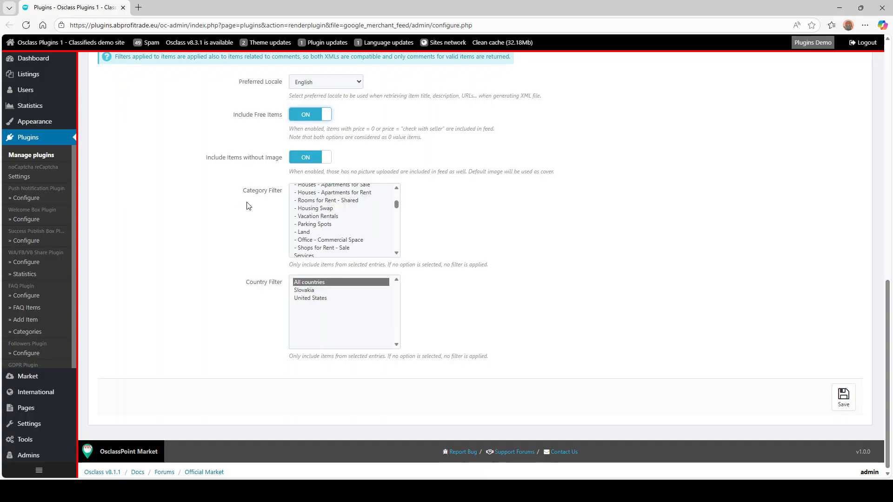
- Try limiting the feed's category filter to Cars, Land and Repair in turn, without saving
scroll(343, 218, up, 3)
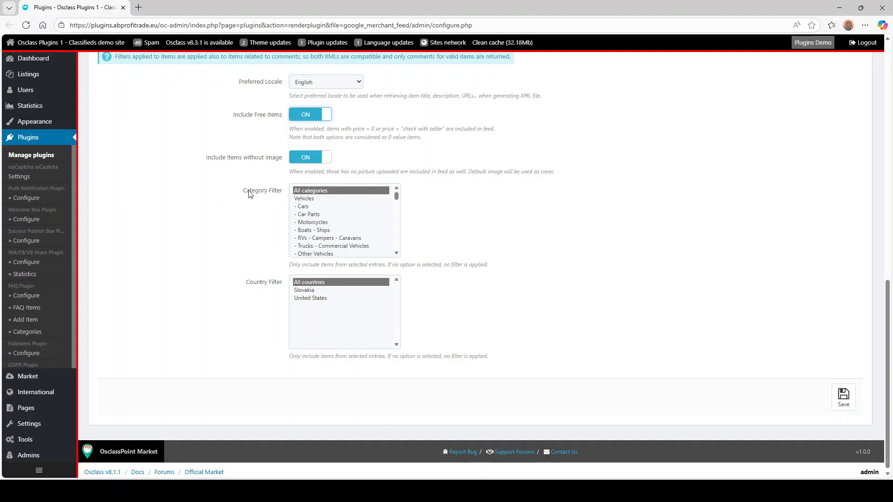
click(314, 207)
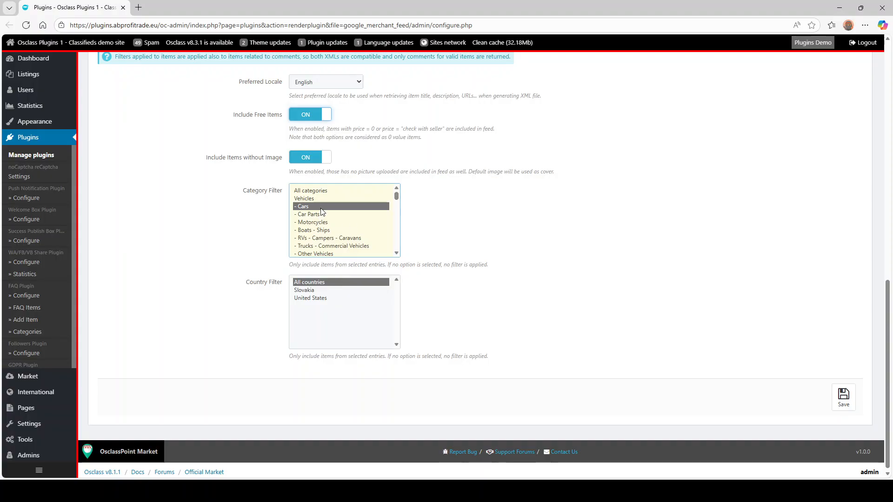
scroll(328, 231, down, 3)
click(325, 231)
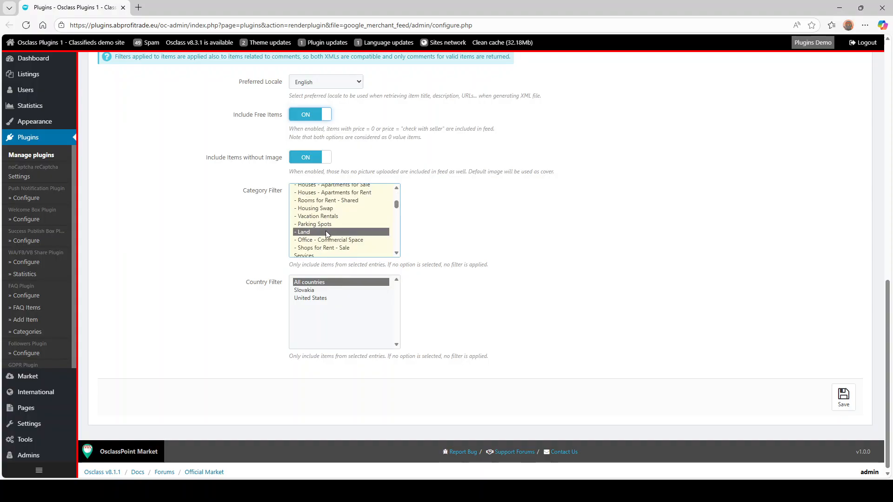
scroll(345, 235, down, 3)
click(328, 234)
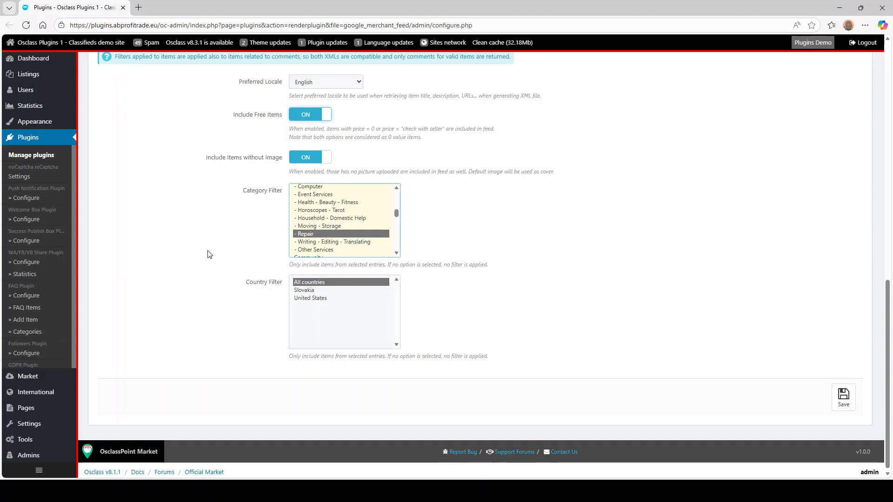
scroll(242, 250, down, 1)
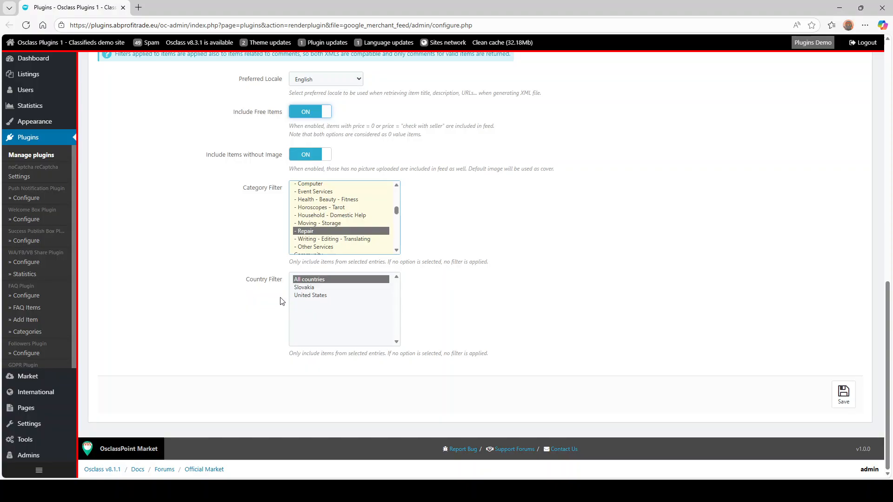
- Open the plugin's category assignment and map Accounting - Finance (#75) to Animals & Pet Supplies > Pet Supplies
scroll(567, 264, up, 12)
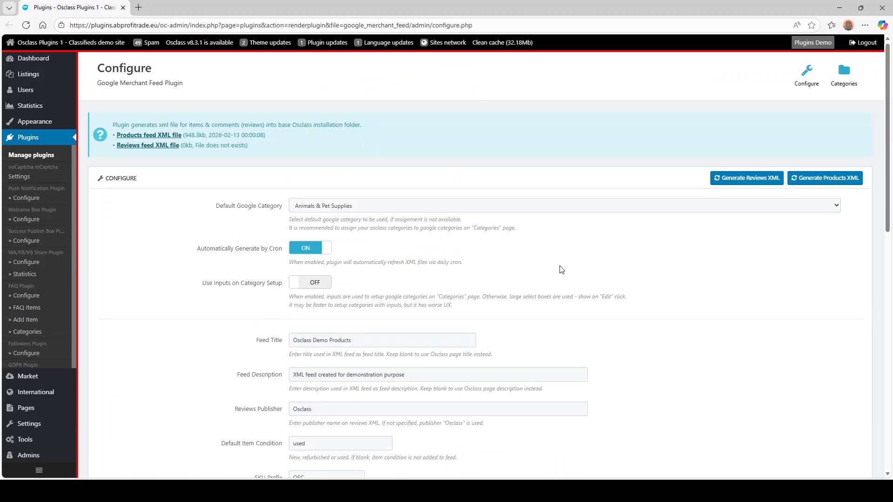
click(844, 72)
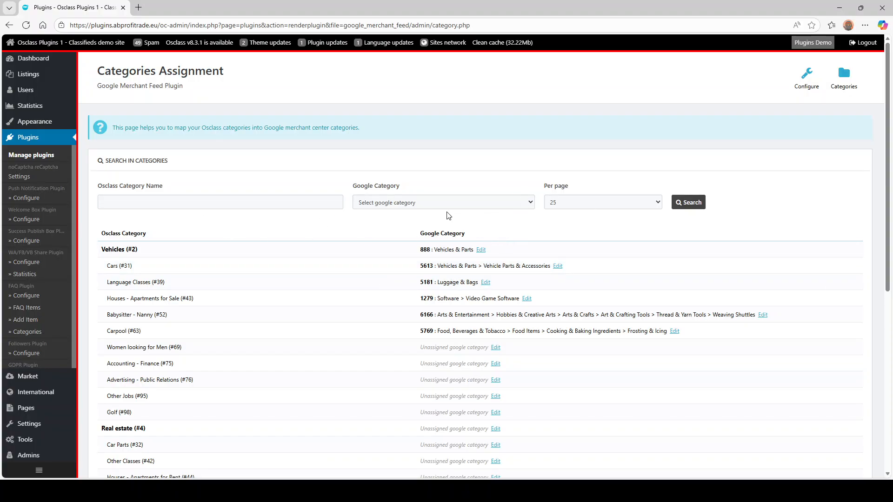
scroll(343, 244, down, 2)
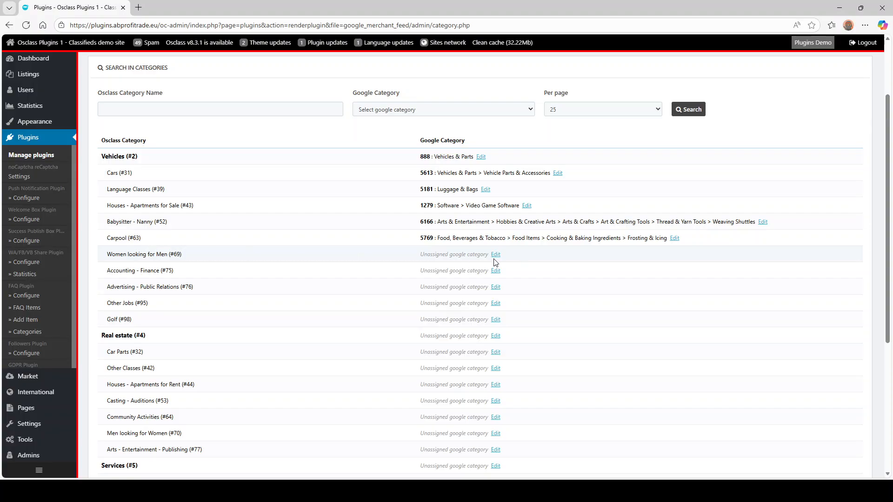
click(494, 272)
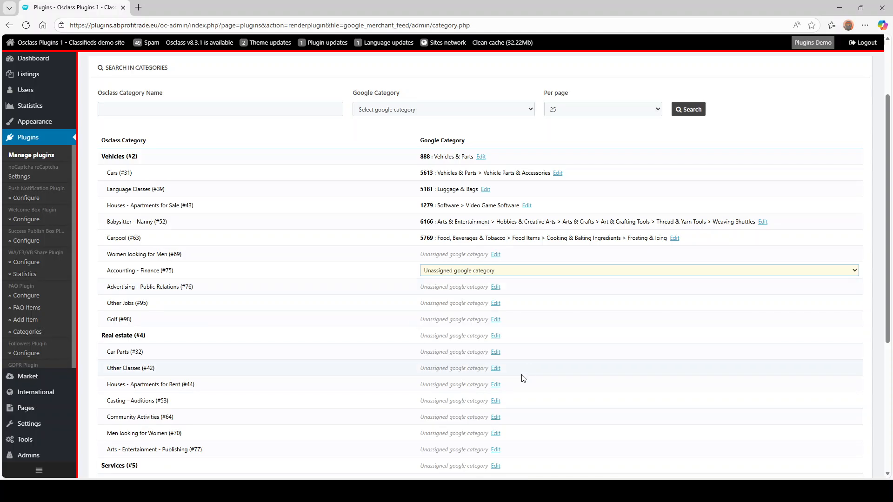
scroll(521, 326, down, 2)
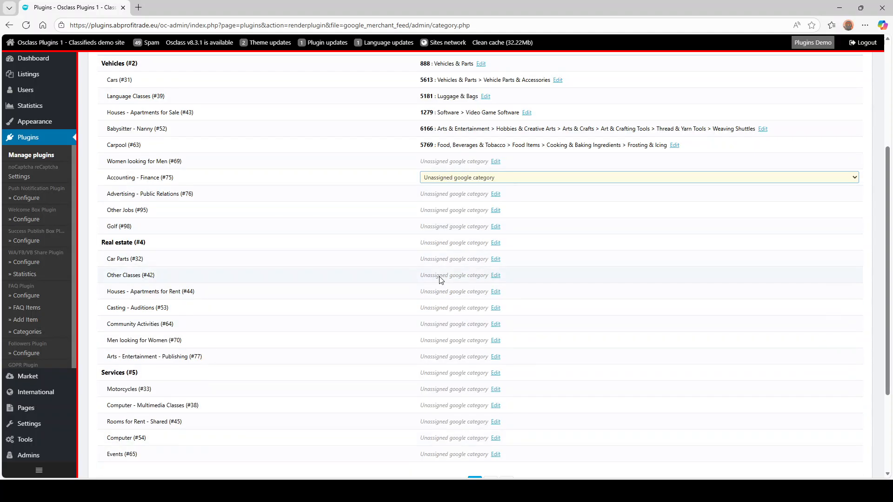
scroll(488, 298, down, 2)
scroll(497, 324, up, 3)
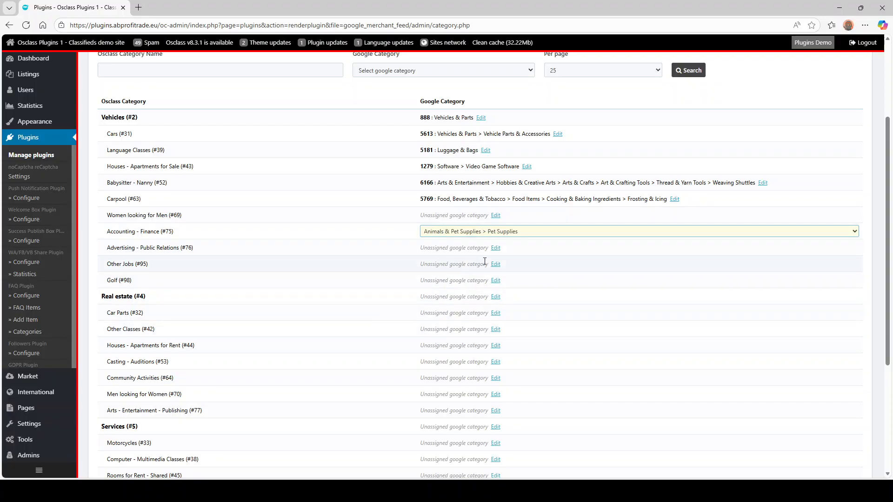
- Map Advertising - Public Relations (#76) to Business & Industrial > Dentistry > Prophy Paste, save the assignments and review the list
click(495, 248)
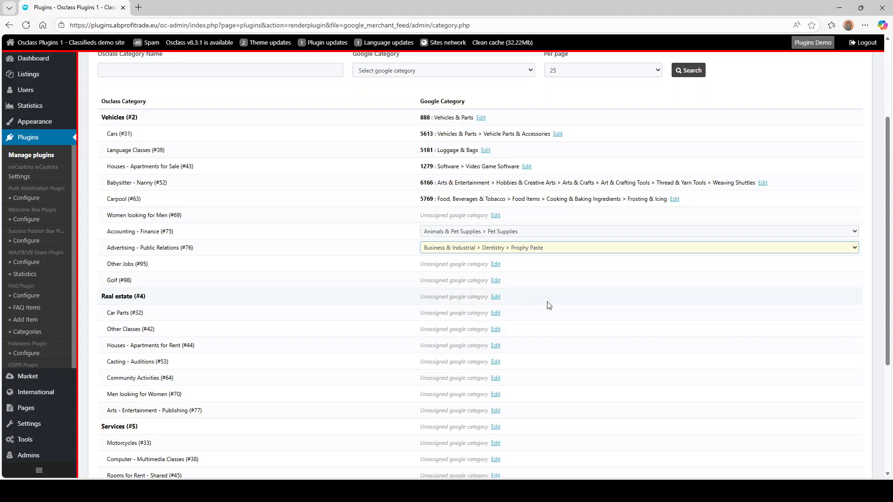
scroll(439, 281, down, 4)
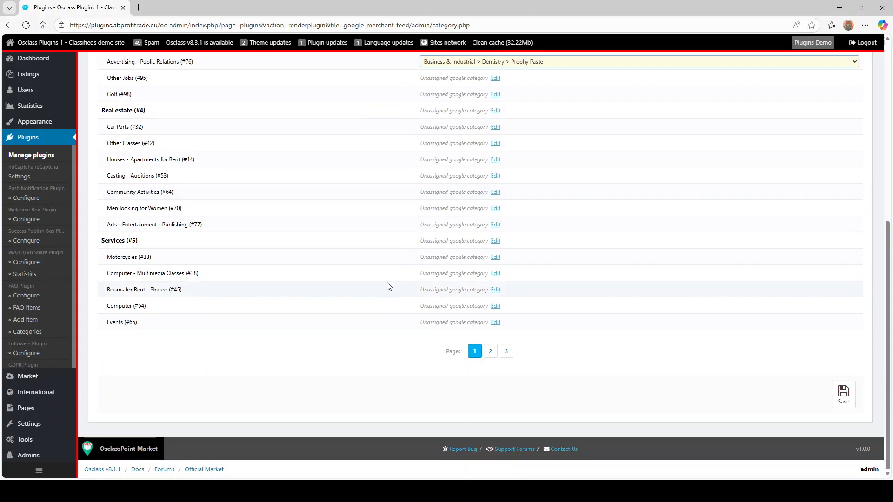
click(841, 393)
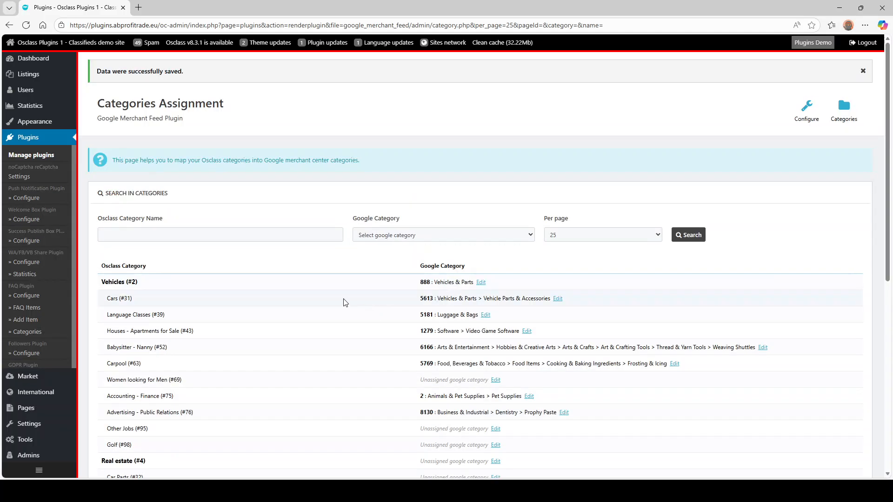
scroll(344, 303, down, 2)
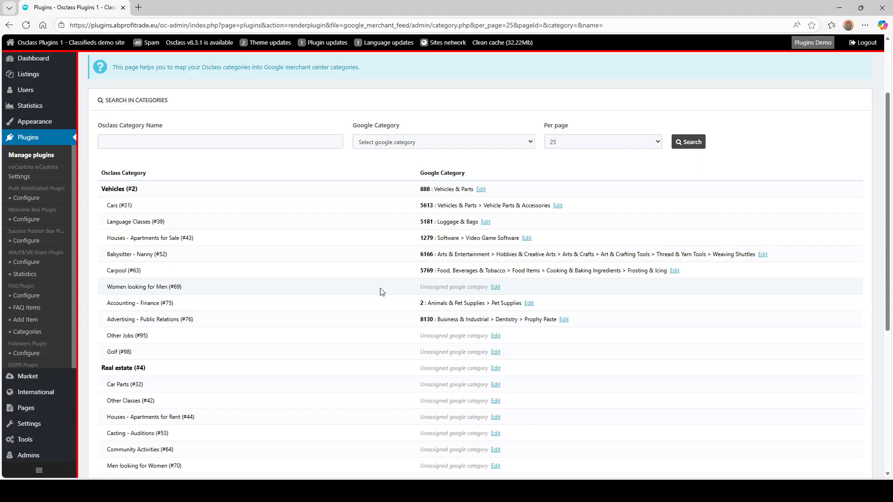
- Review the Google category IDs and names assigned to the Osclass categories, such as Cars (#31) and Language Classes (#39)
double_click(427, 206)
click(418, 212)
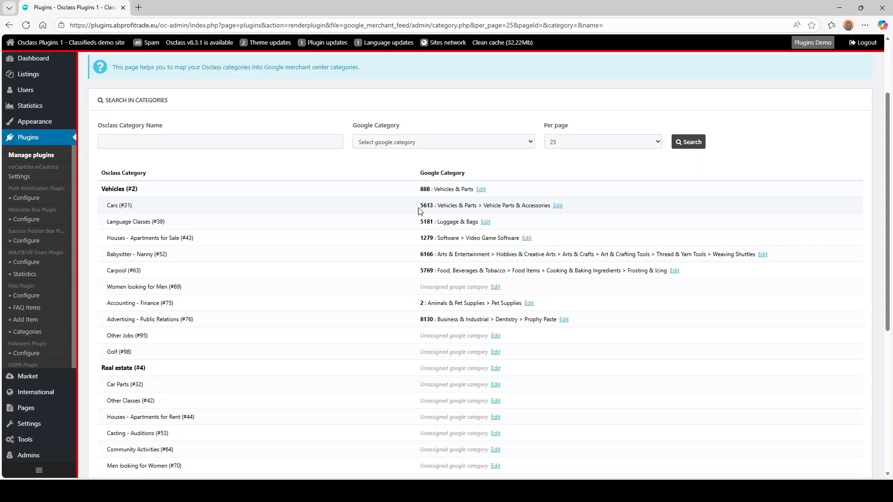
double_click(424, 205)
click(427, 223)
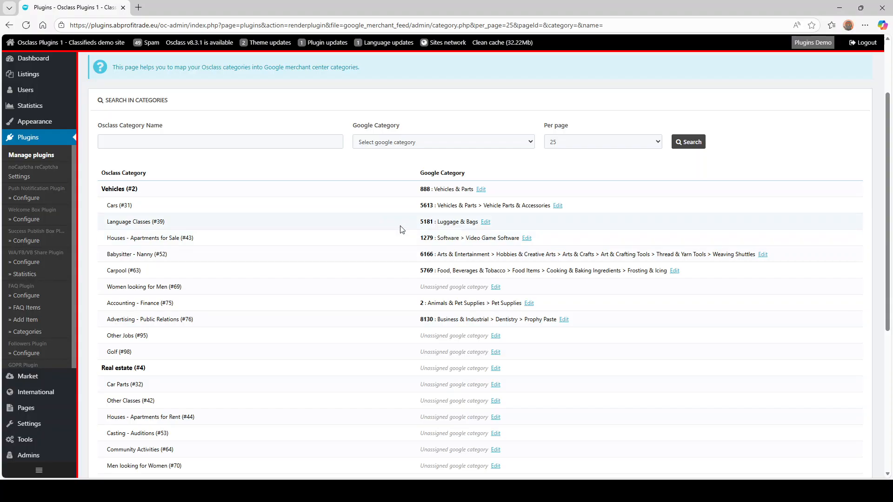
scroll(402, 231, down, 6)
scroll(401, 239, up, 8)
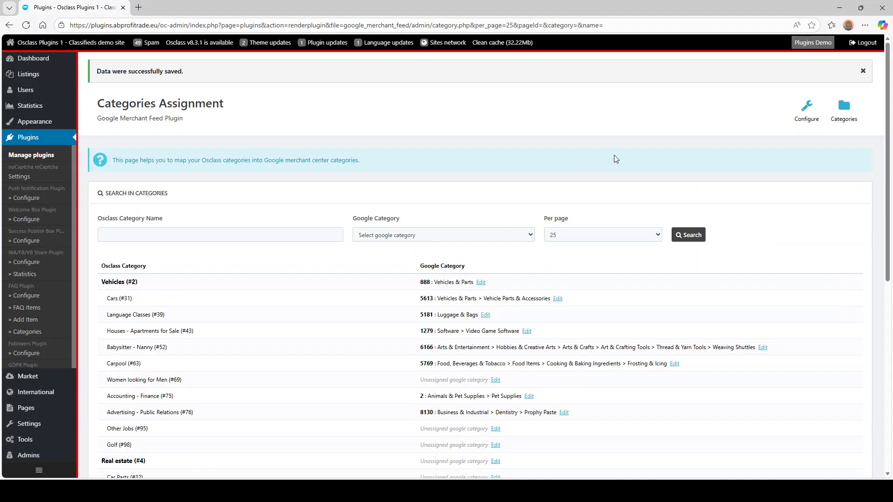
- Return to the plugin's configuration and run generation of the reviews XML feed and the products XML feed
click(811, 108)
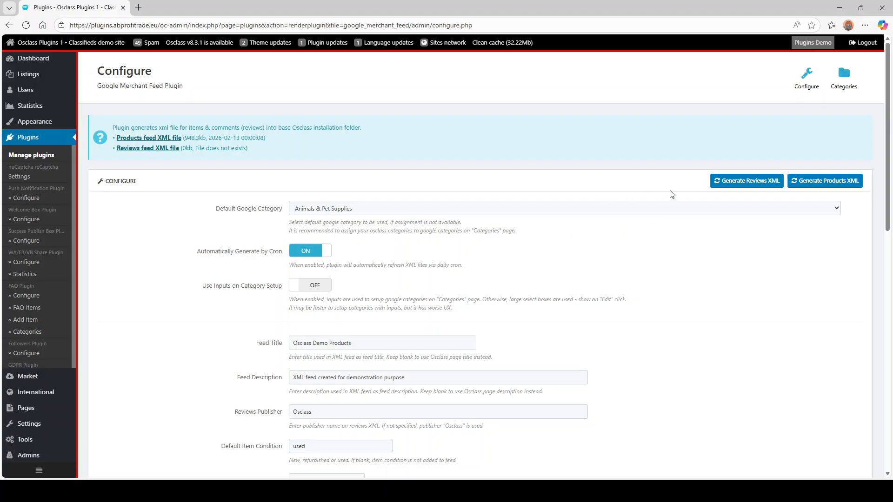
click(742, 181)
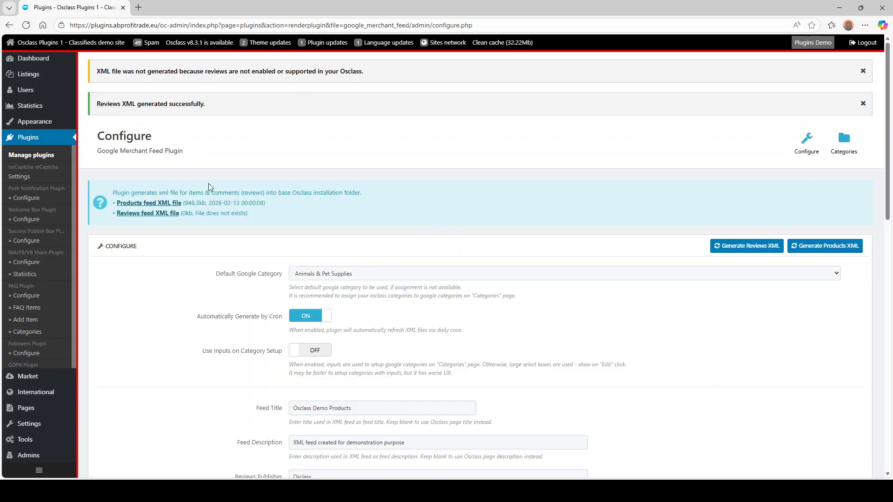
drag(200, 70, 303, 70)
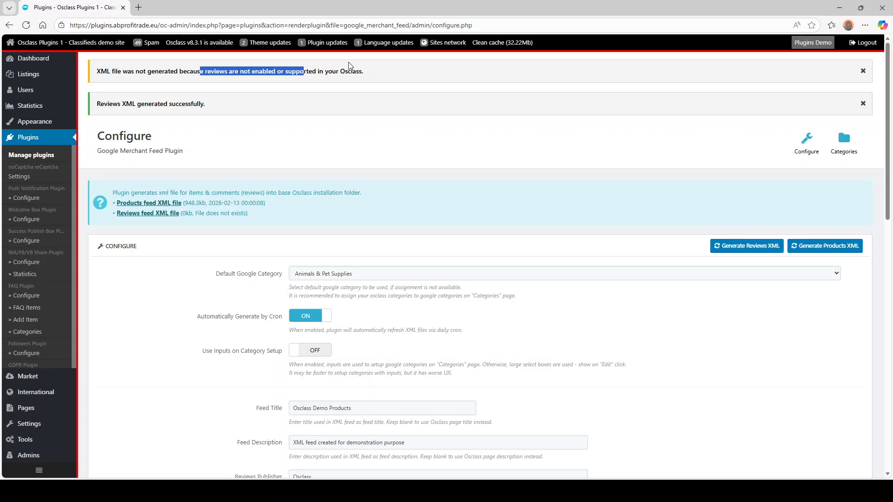
click(254, 75)
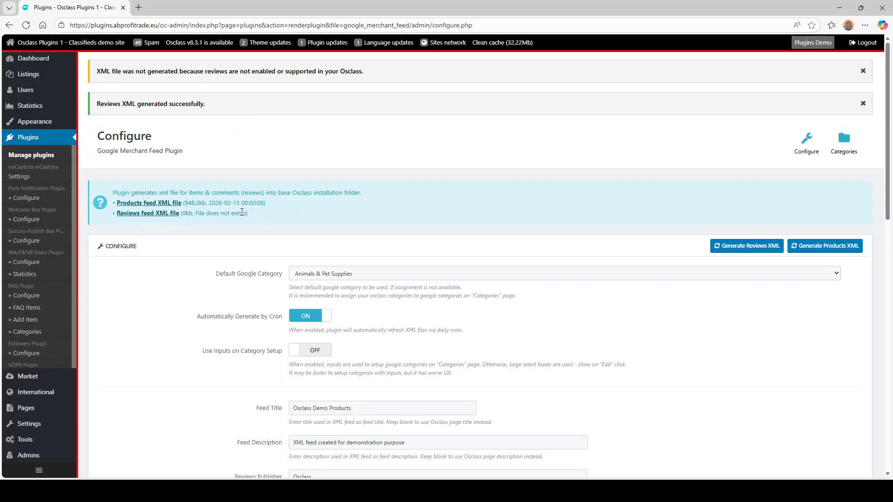
click(818, 252)
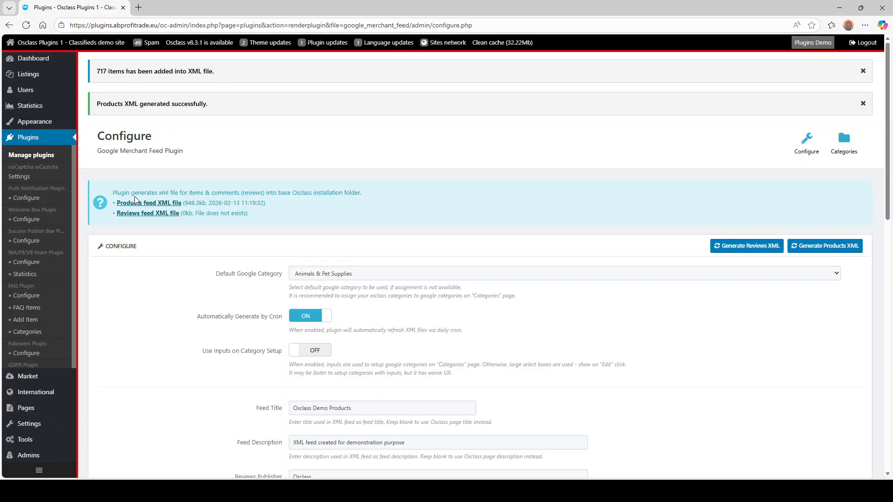
- Open the products feed XML file and examine its address, google_feed_products.xml, and the item entries it contains
click(154, 203)
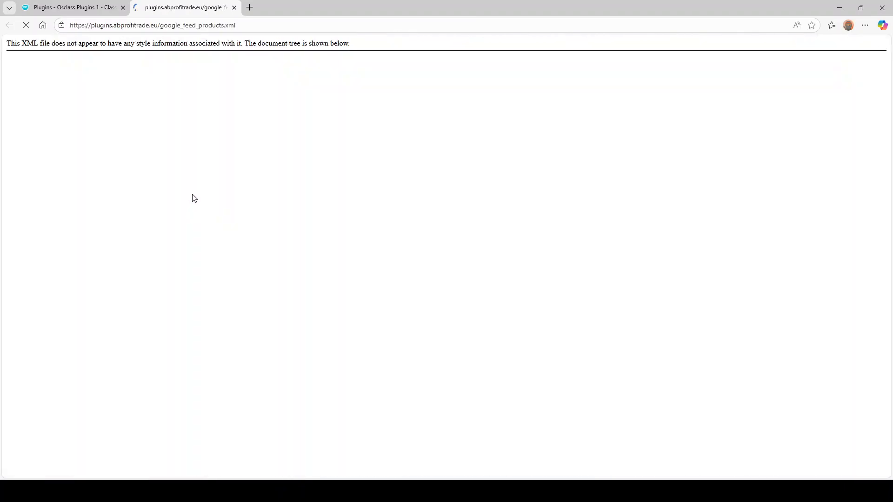
click(235, 27)
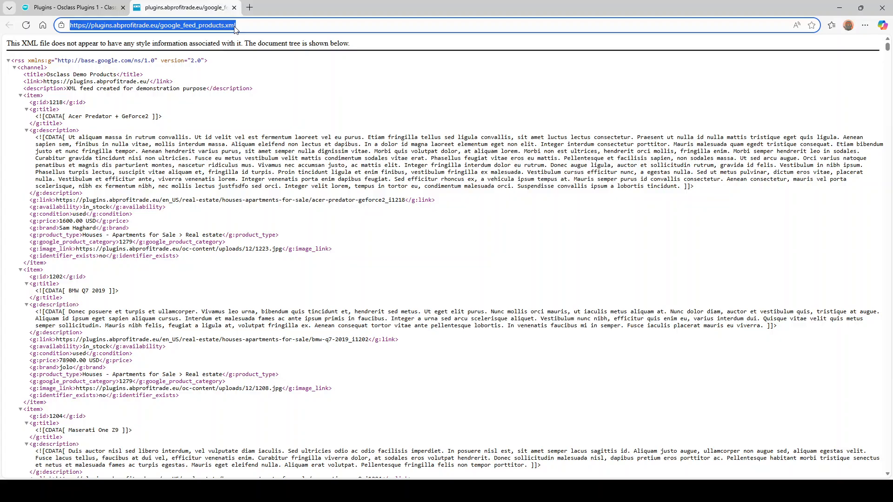
click(176, 25)
drag(167, 24, 259, 21)
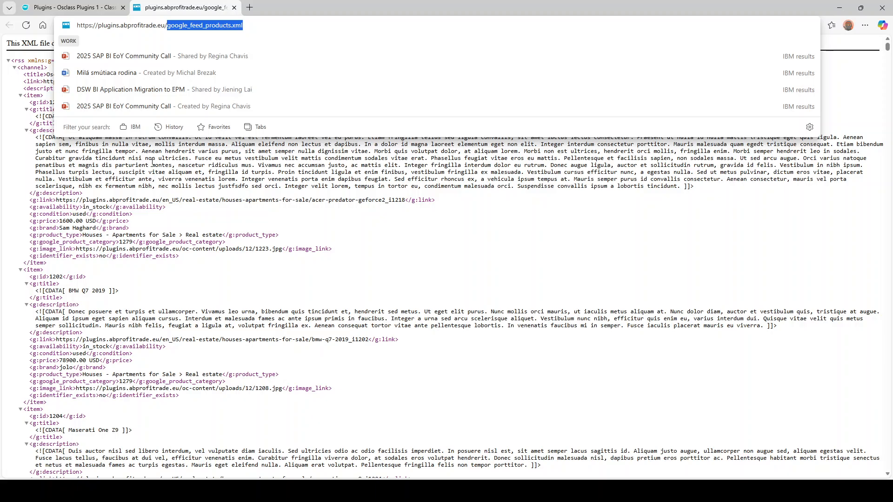
click(149, 189)
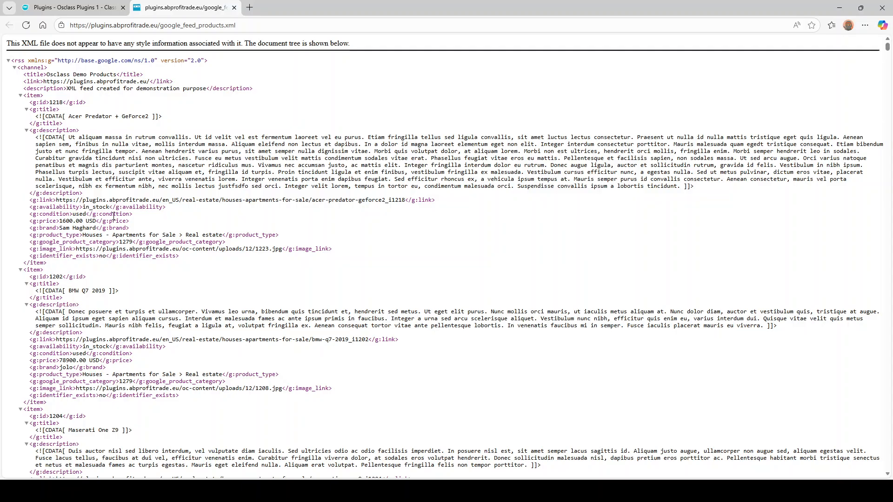
scroll(134, 155, down, 4)
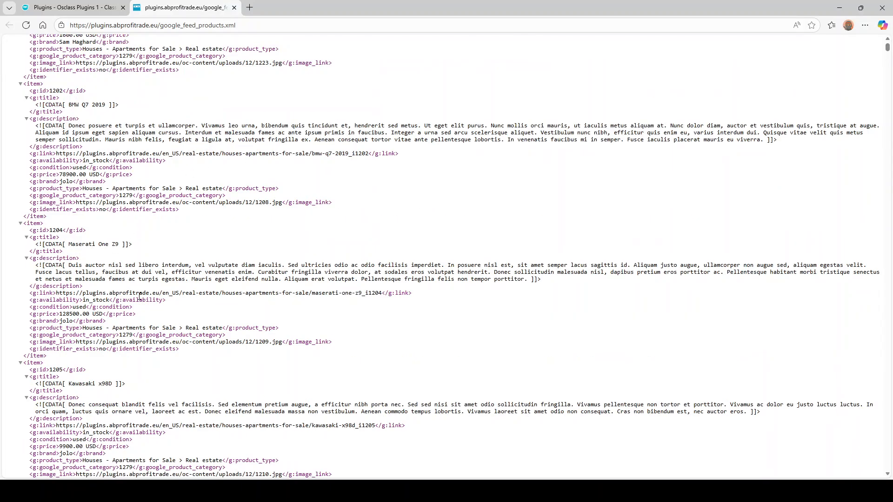
scroll(140, 296, down, 4)
scroll(139, 284, down, 6)
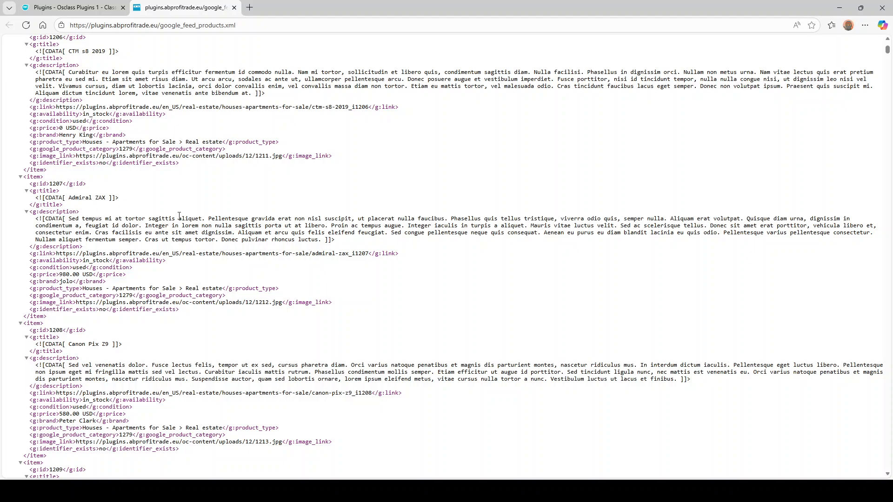
scroll(123, 214, down, 6)
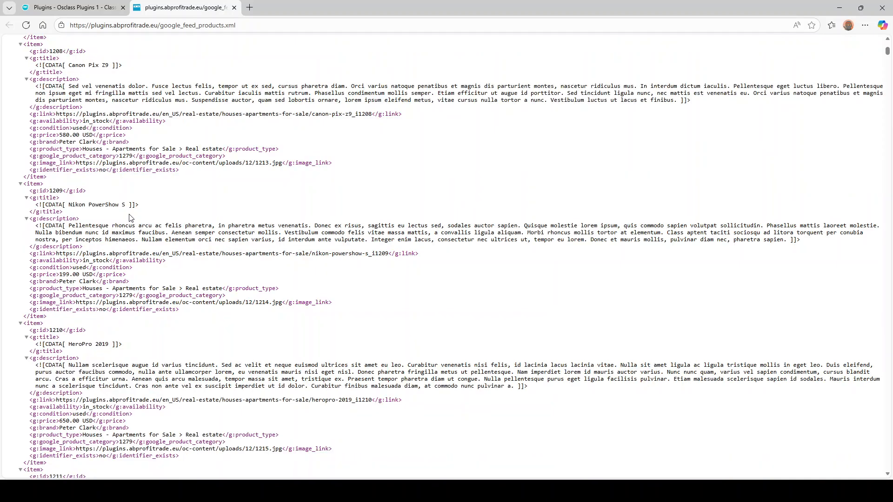